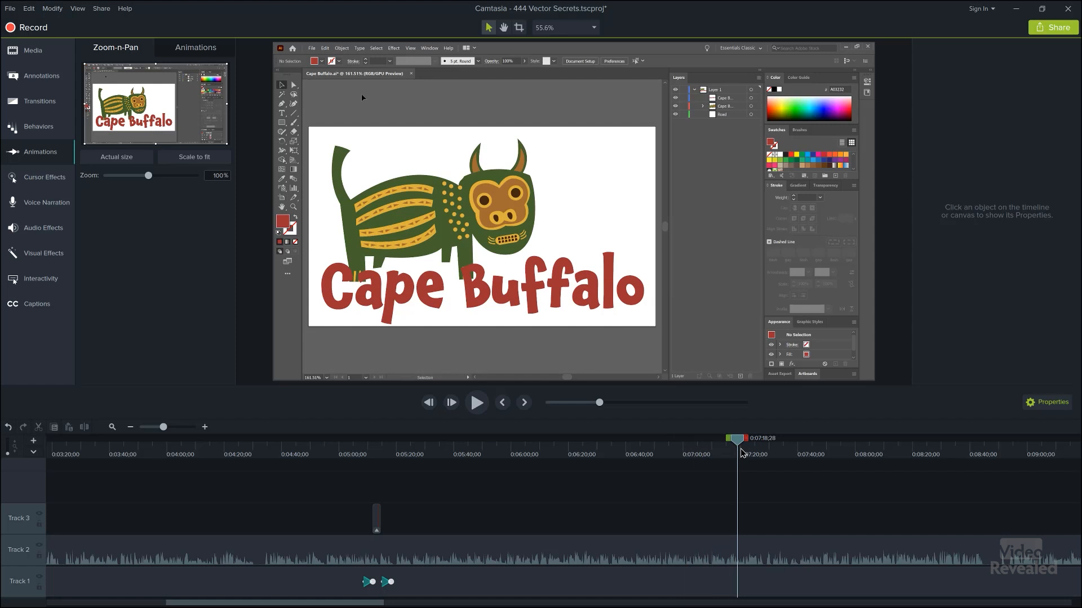
- Zoom the timeline out and scrub to about 0:07:24, where Illustrator's Window menu is open
click(131, 427)
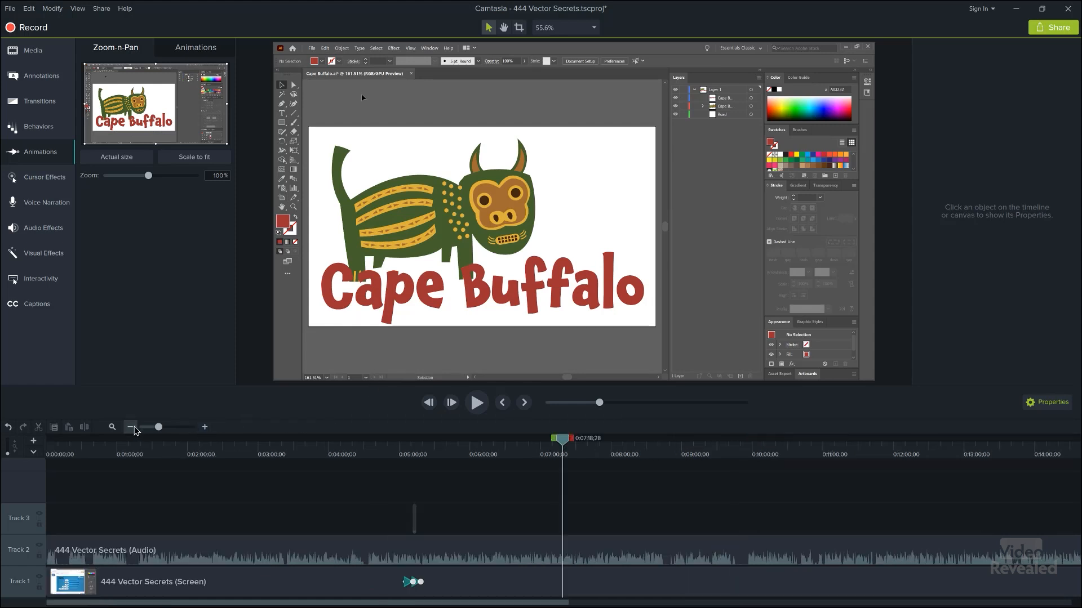
drag(349, 445, 344, 445)
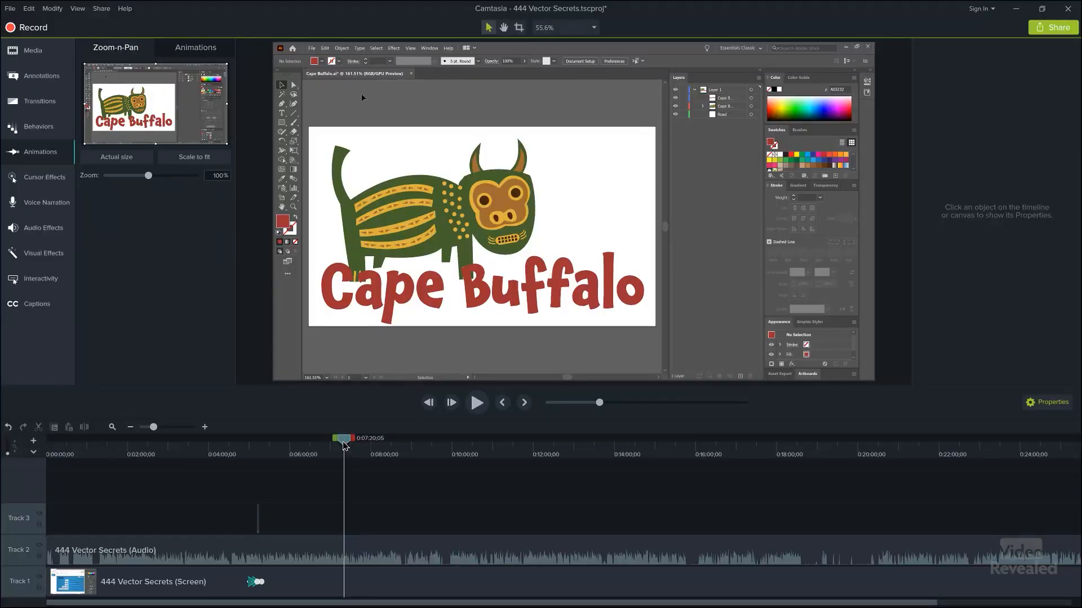
drag(345, 445, 343, 445)
- Add a 200% zoom-n-pan at about 7:24, panned up-left onto the Window menu
key(space)
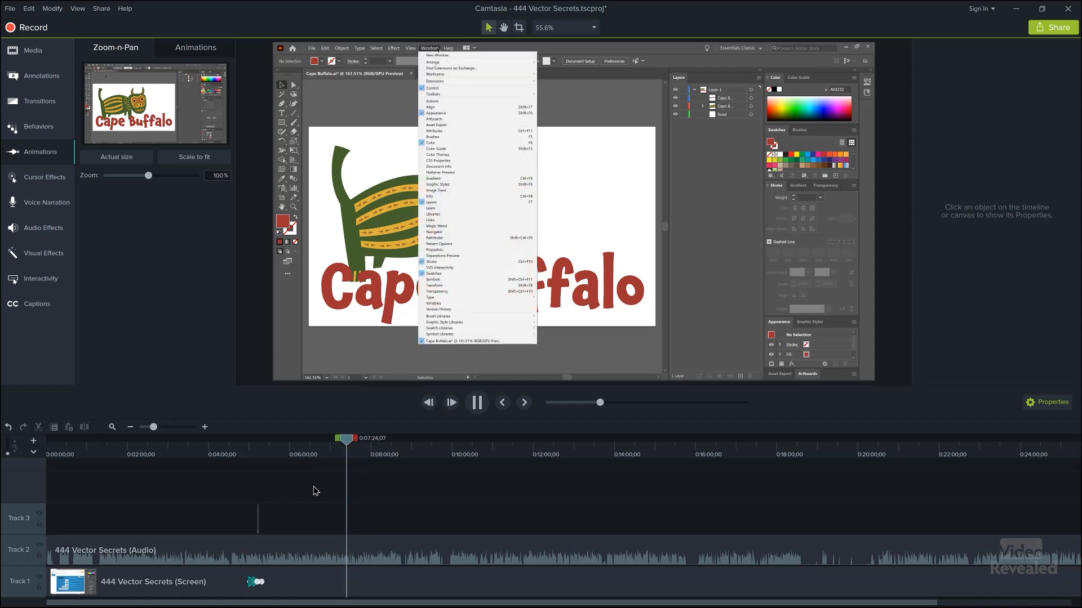
key(space)
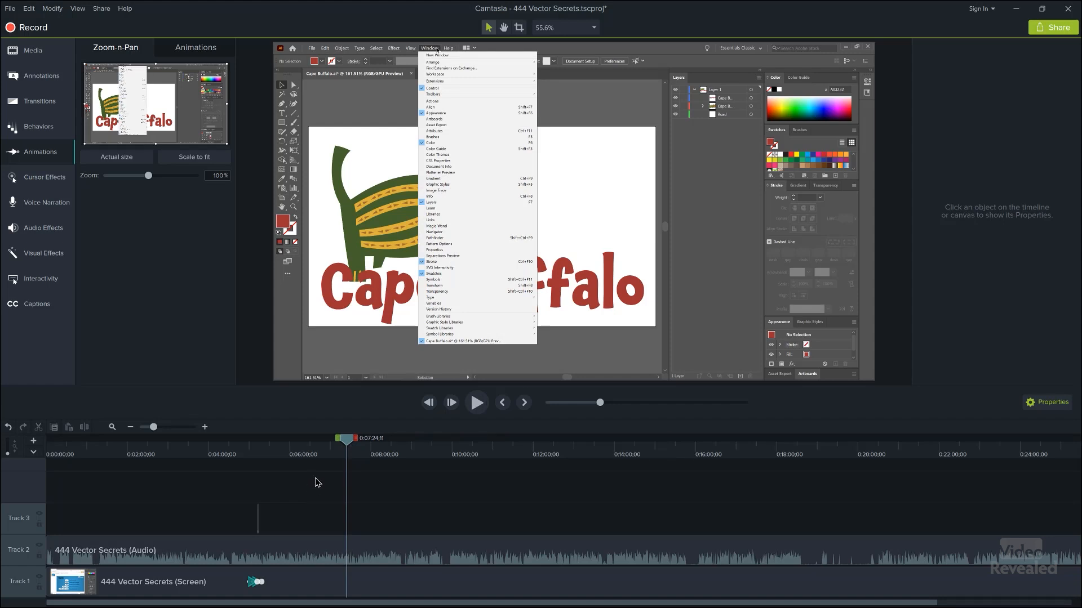
drag(226, 145, 181, 118)
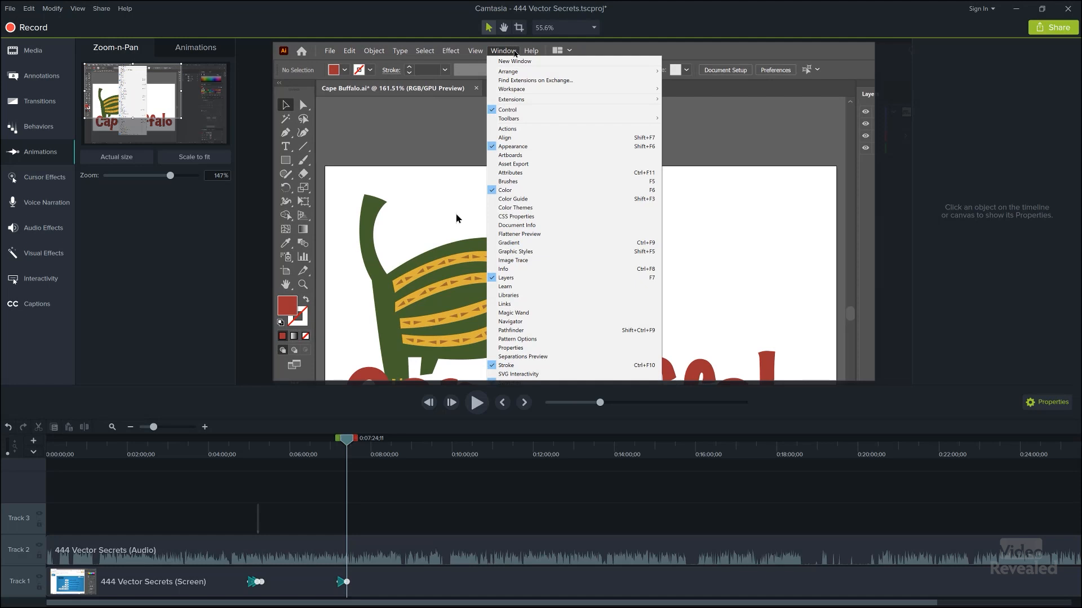
click(222, 175)
text(200)
key(Return)
drag(163, 89, 158, 84)
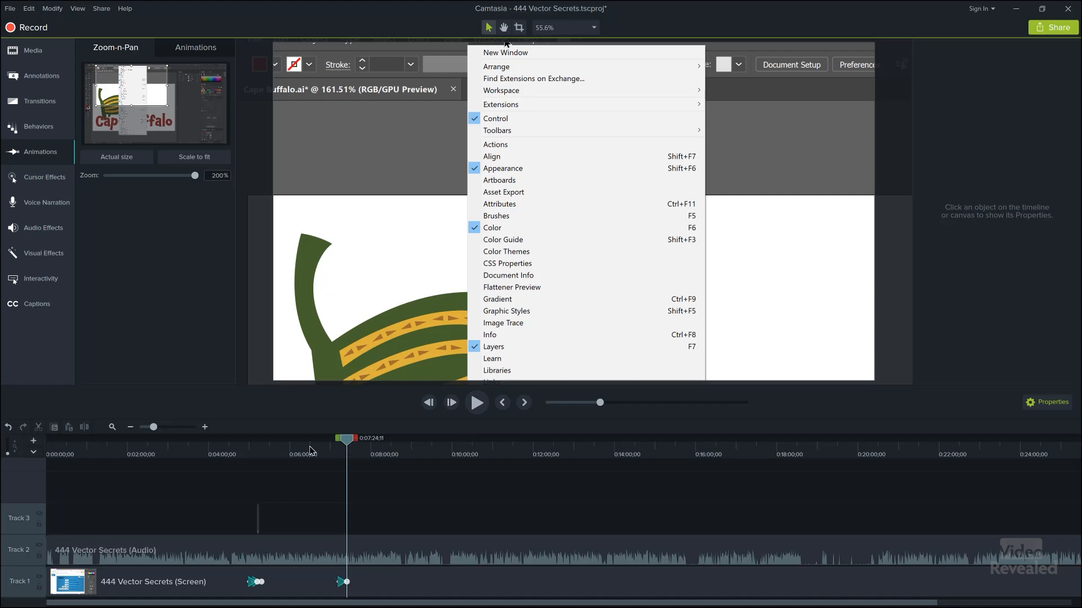
- Add a red sketch-motion rectangle sized to one menu entry and play it back
click(41, 75)
mouse_move(175, 140)
mouse_down()
mouse_move(526, 273)
mouse_move(555, 253)
mouse_move(552, 241)
mouse_up()
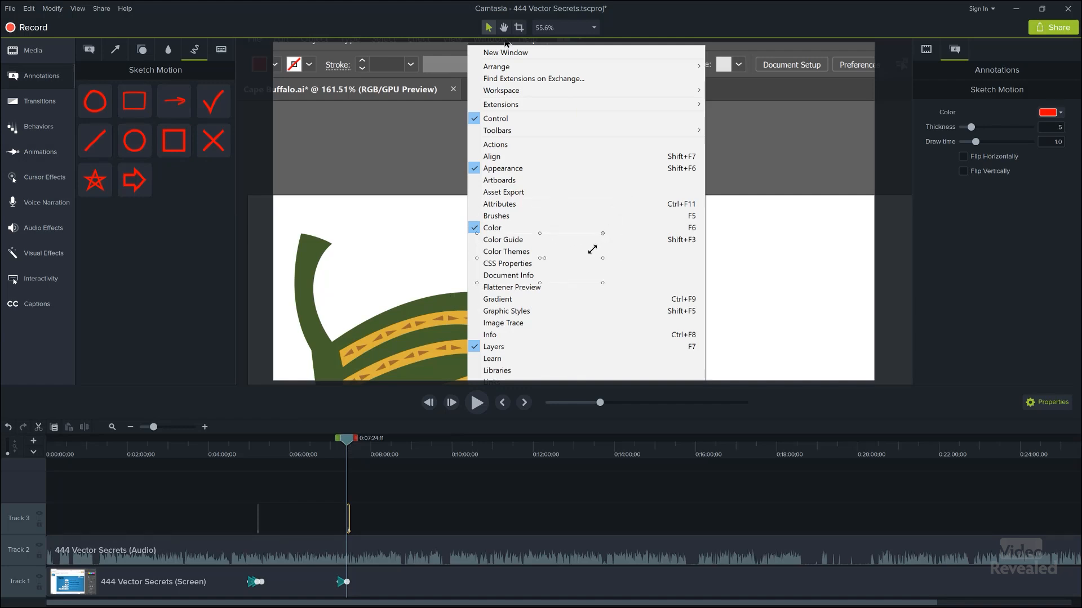
drag(561, 282, 554, 278)
click(338, 460)
key(space)
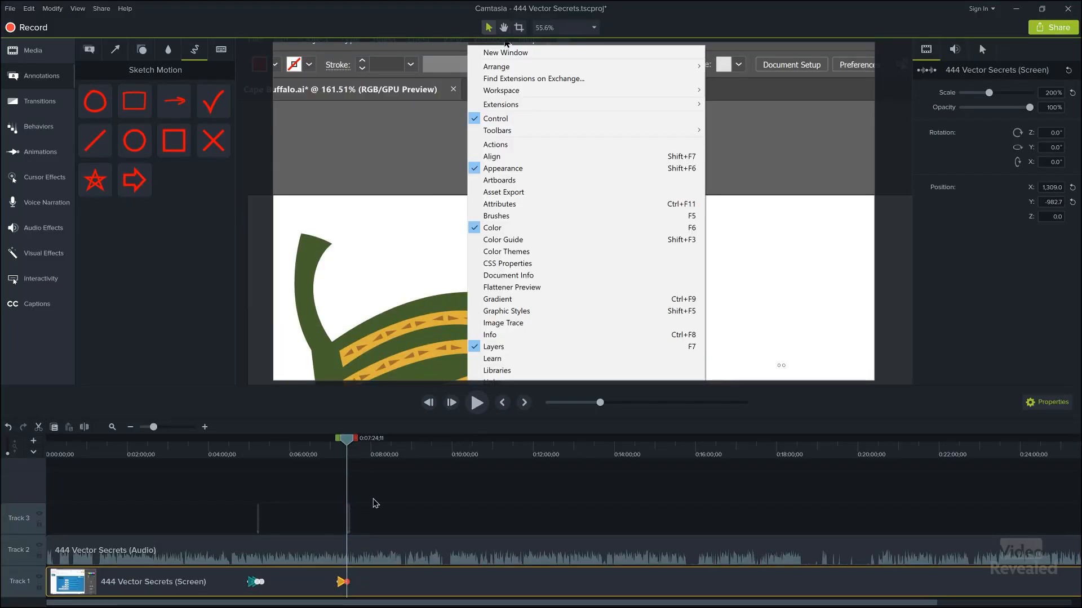
- Move the rectangle up from Document Info onto Attributes and review it from 0:07:16
click(347, 515)
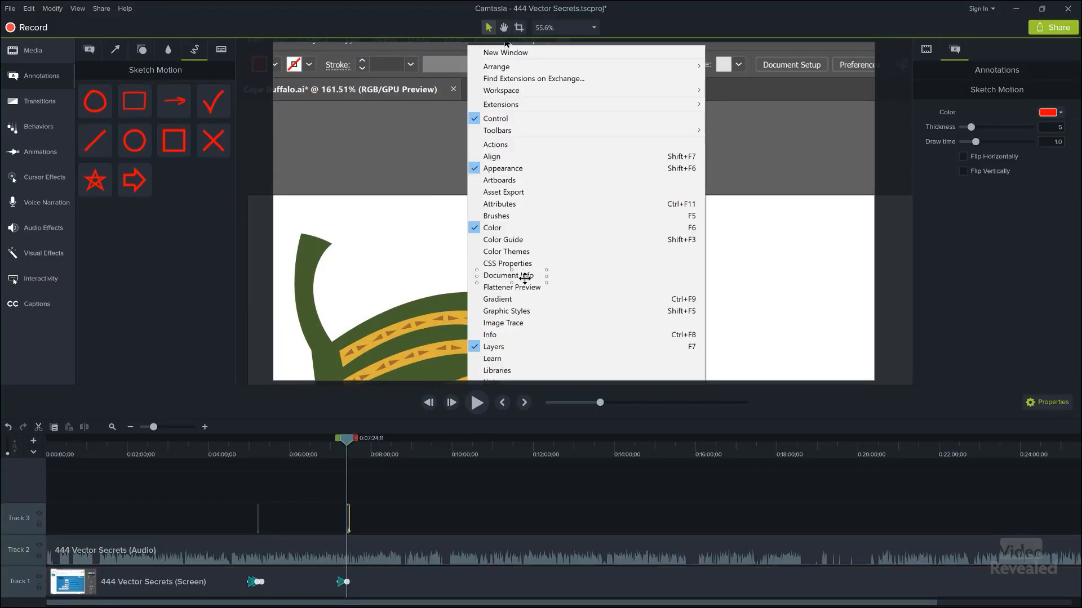
drag(525, 279, 523, 206)
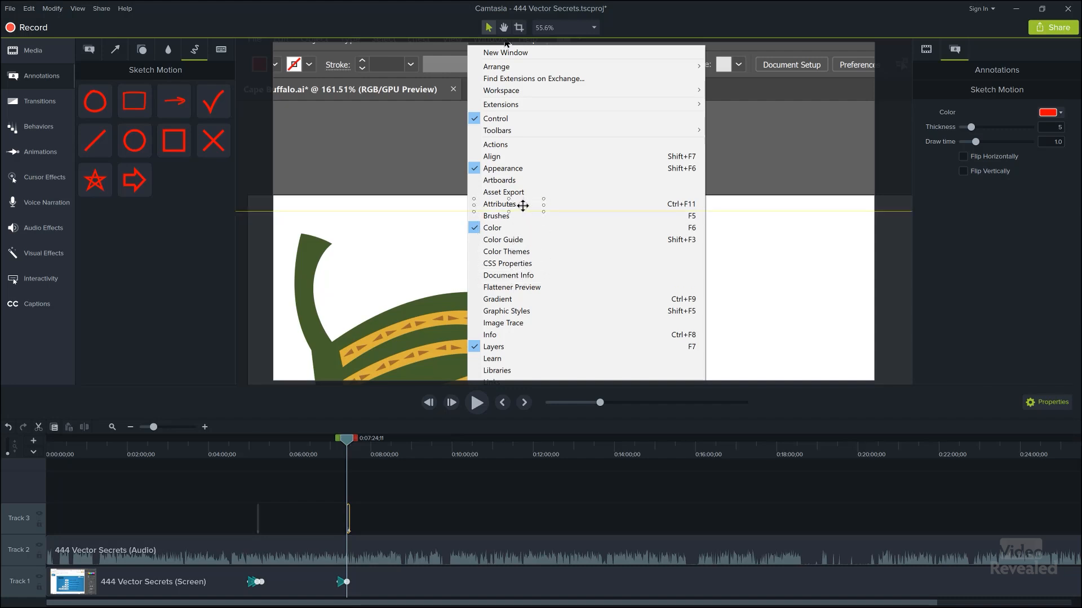
click(342, 461)
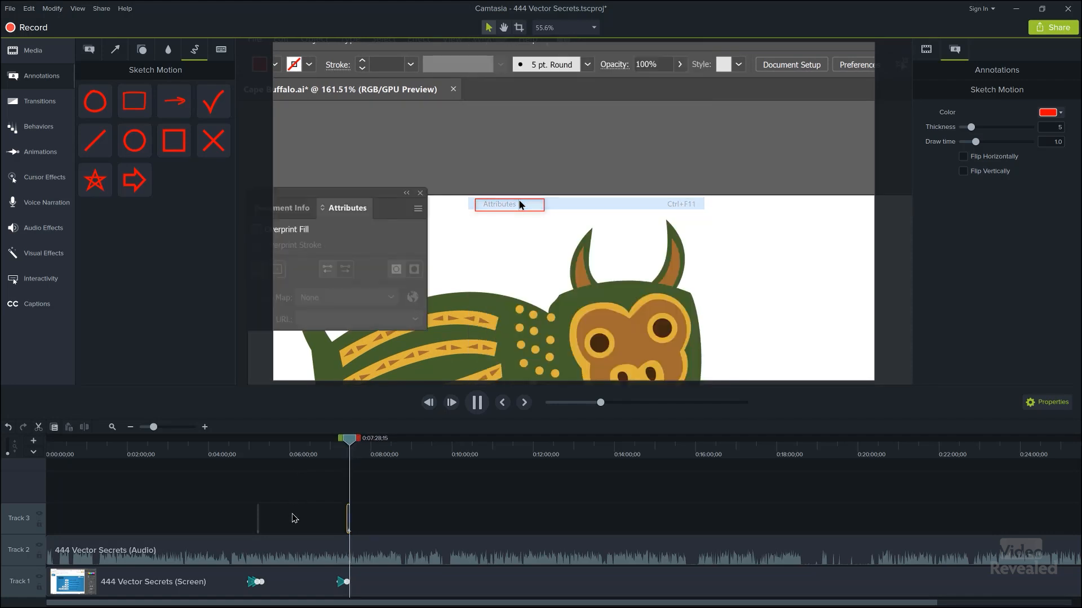
key(space)
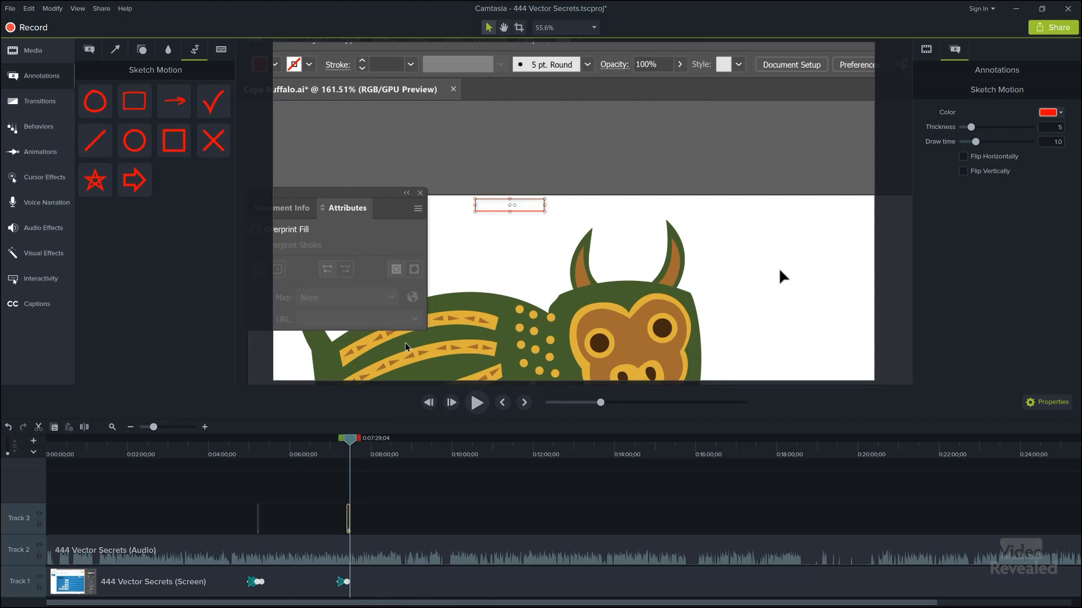
- Trim the Track 3 rectangle clip to end where Attributes is highlighted
click(205, 428)
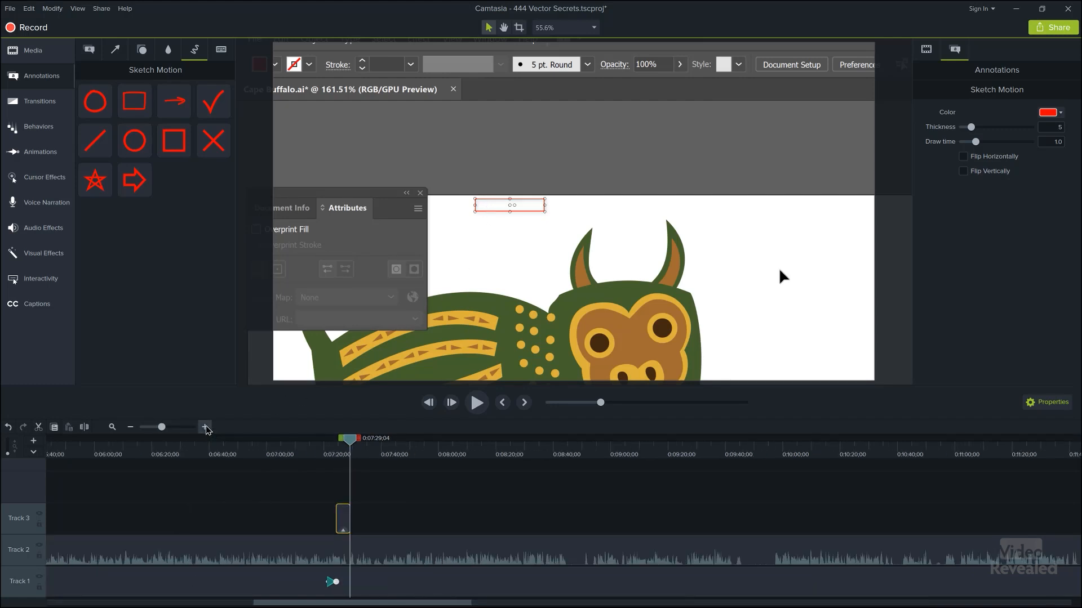
click(205, 428)
click(330, 449)
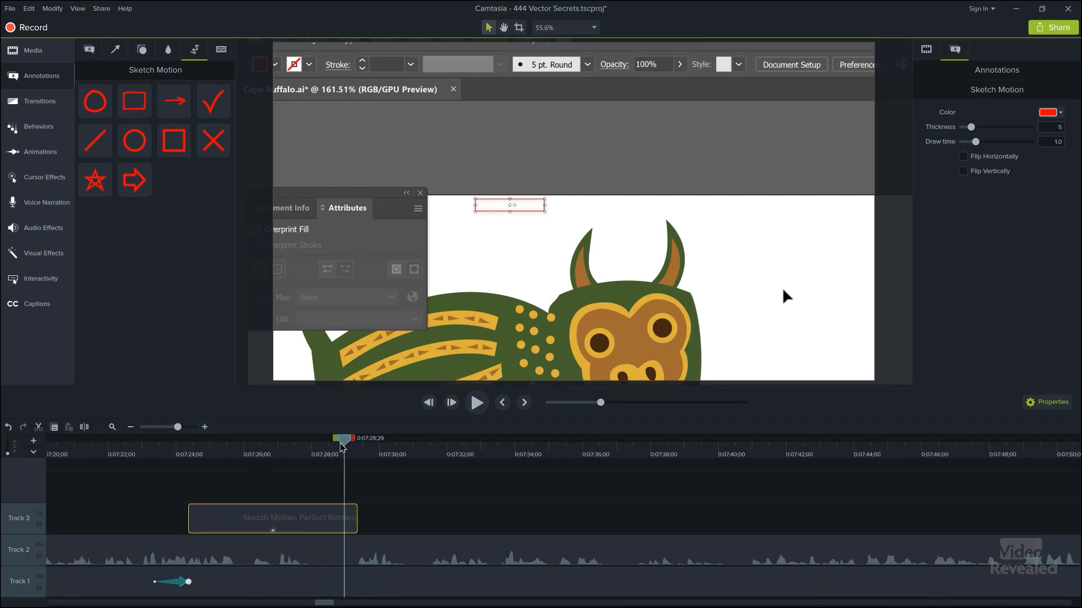
drag(330, 449, 322, 454)
drag(357, 511, 323, 512)
click(350, 514)
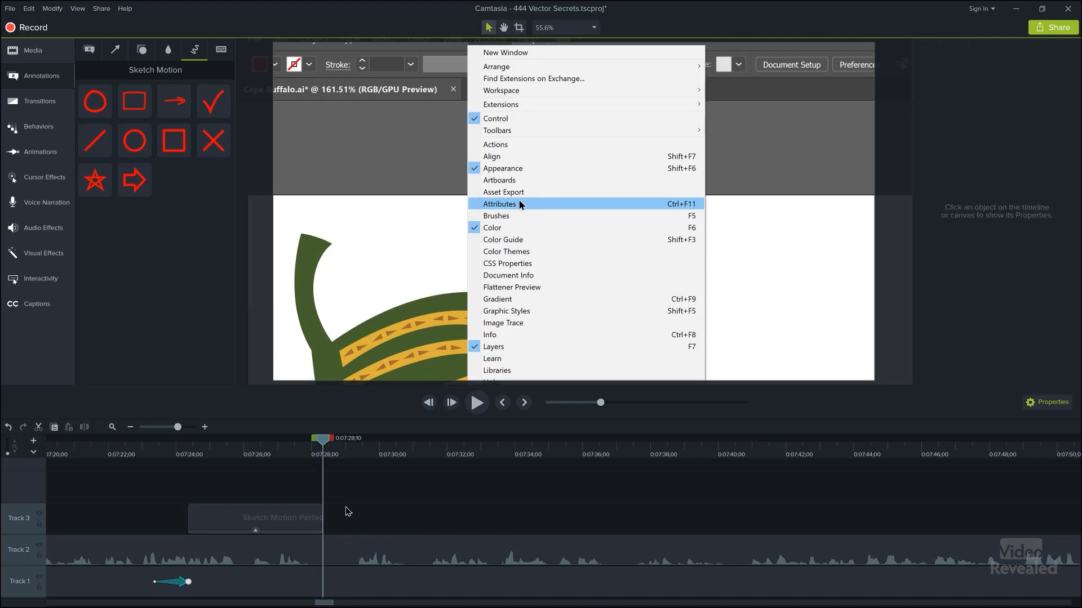
click(308, 514)
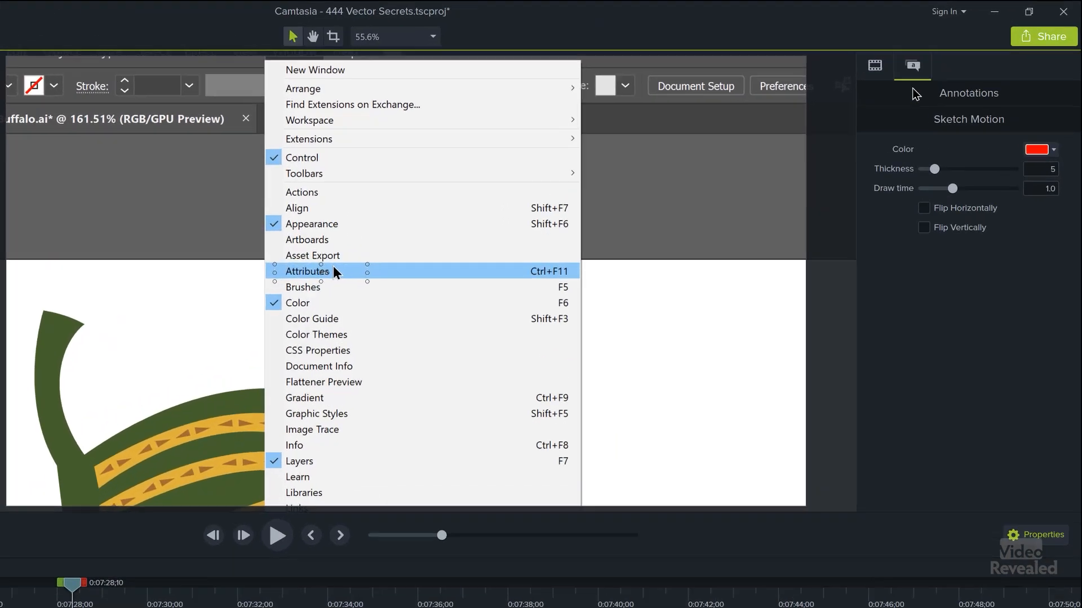
key(space)
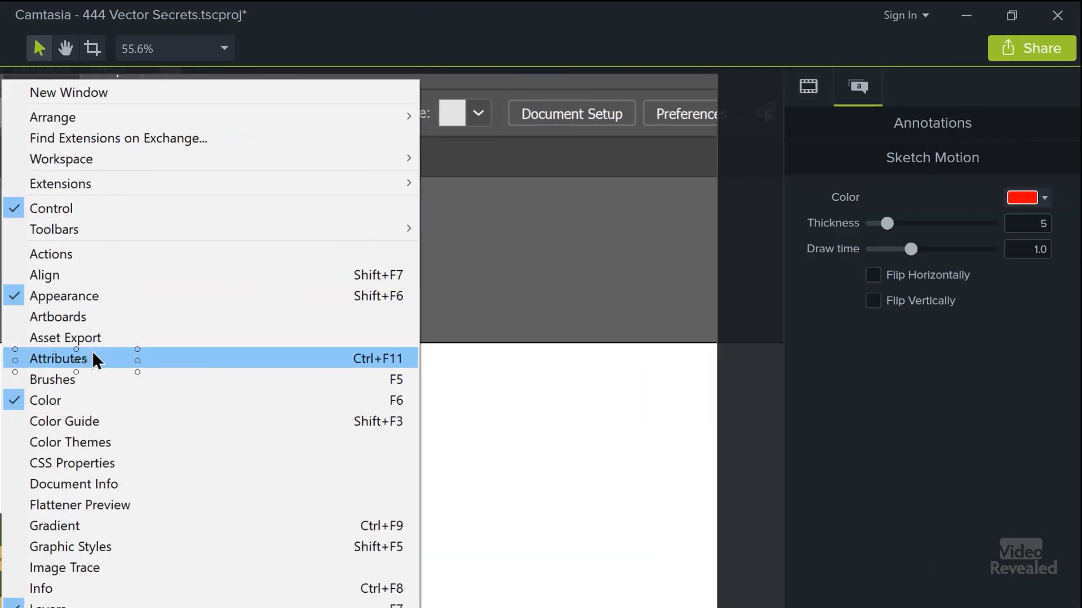
- Try an 11.9 outline thickness on the red rectangle, then set it back to 5
click(821, 92)
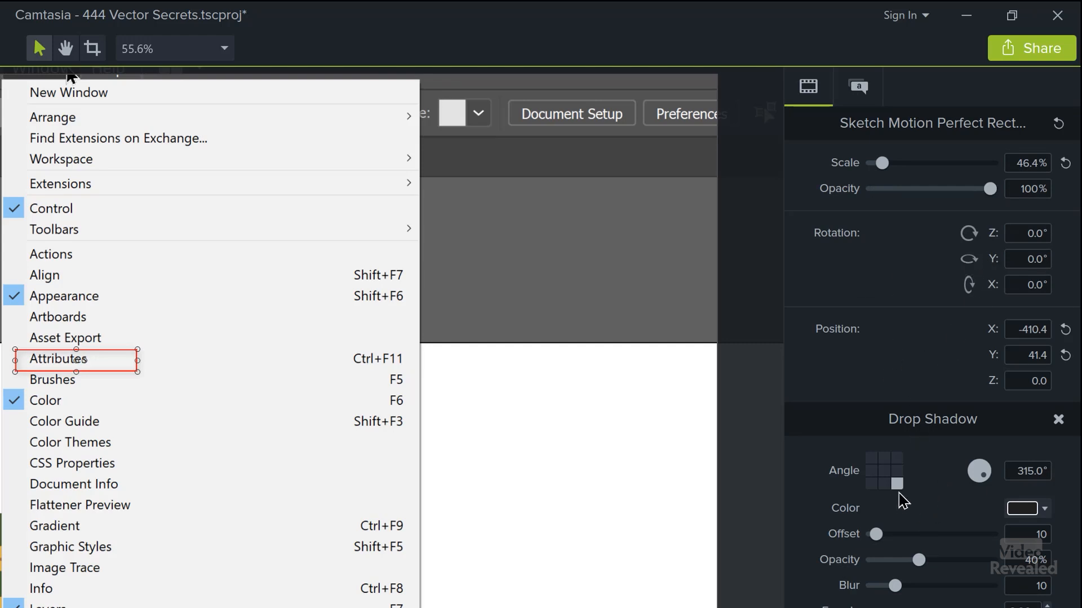
click(878, 97)
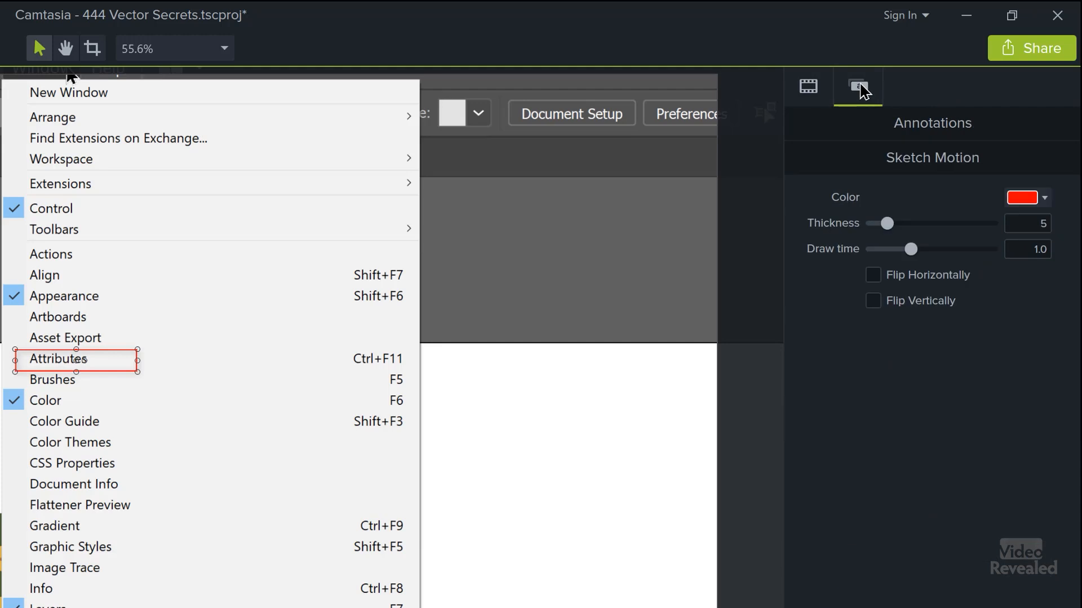
click(1041, 200)
click(894, 223)
drag(889, 224, 941, 231)
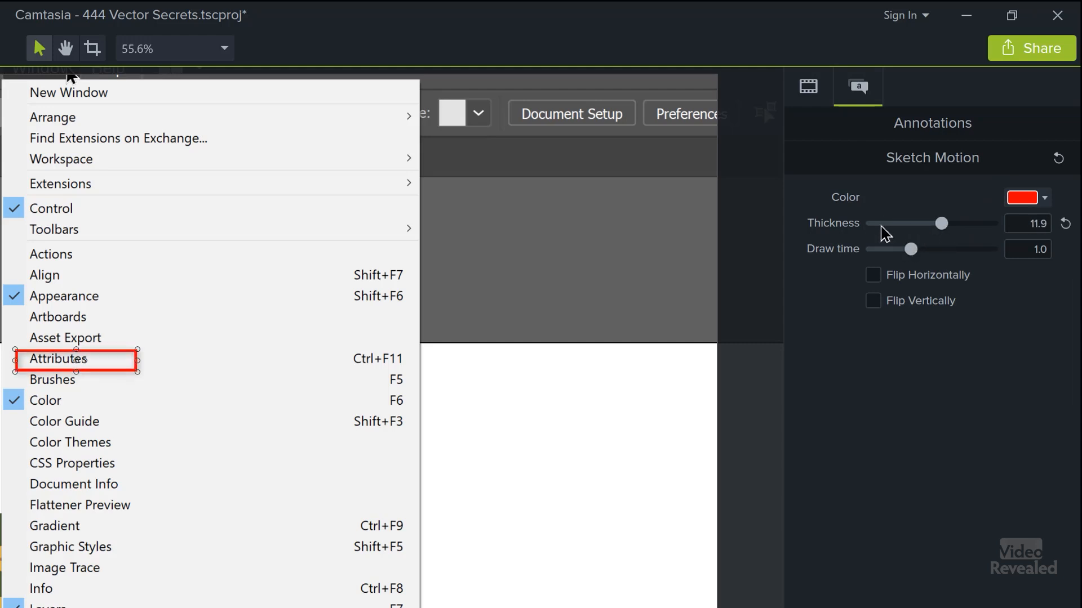
click(890, 228)
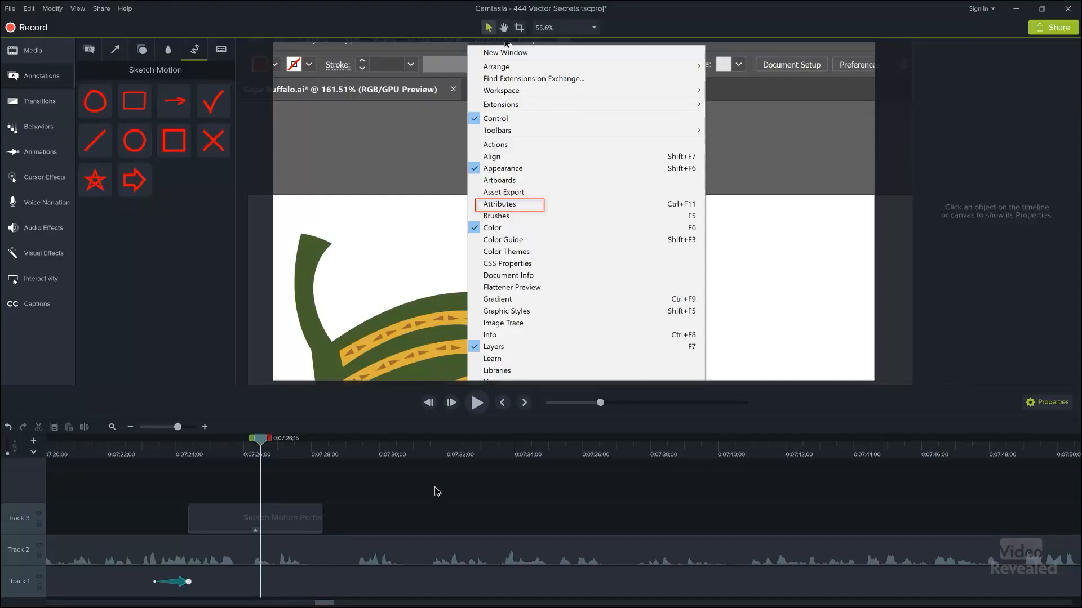
- Add a Scale-to-fit zoom-n-pan at about 0:07:30 returning to the full screen, then preview it
drag(261, 445, 361, 457)
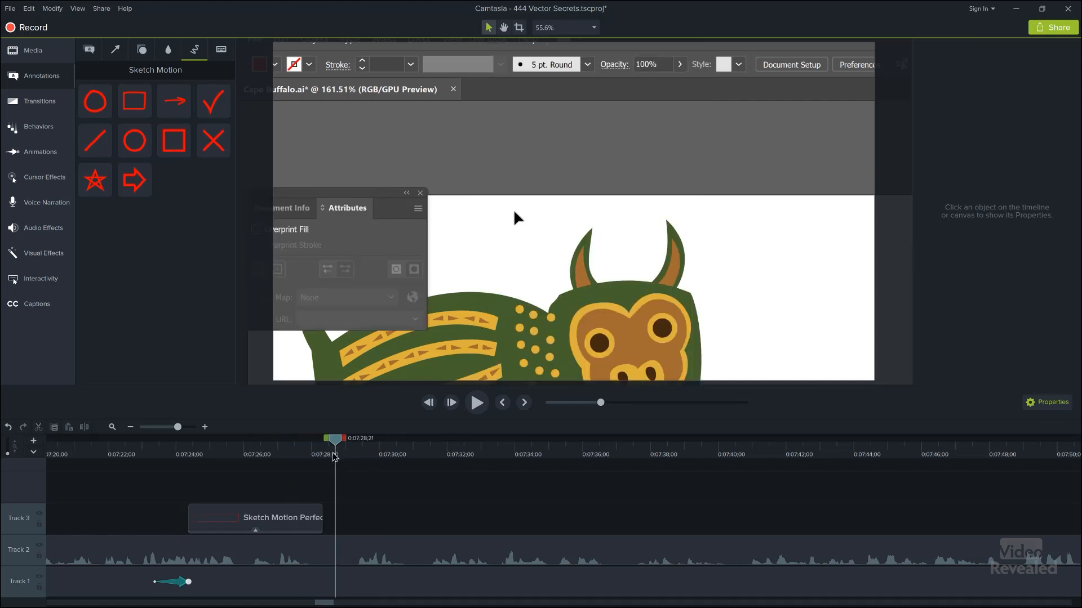
drag(376, 455, 378, 455)
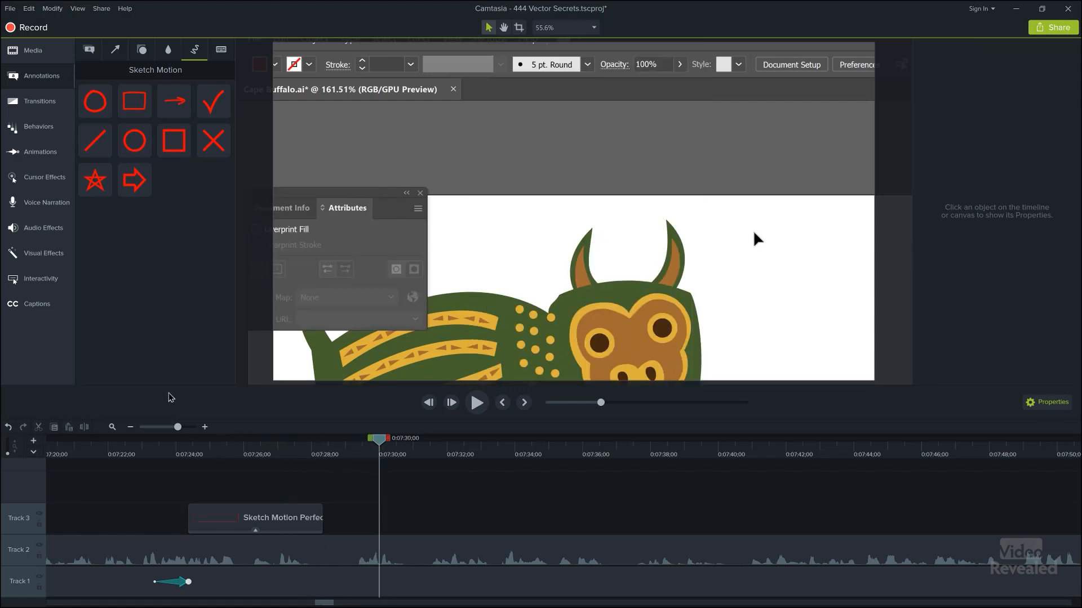
key(a)
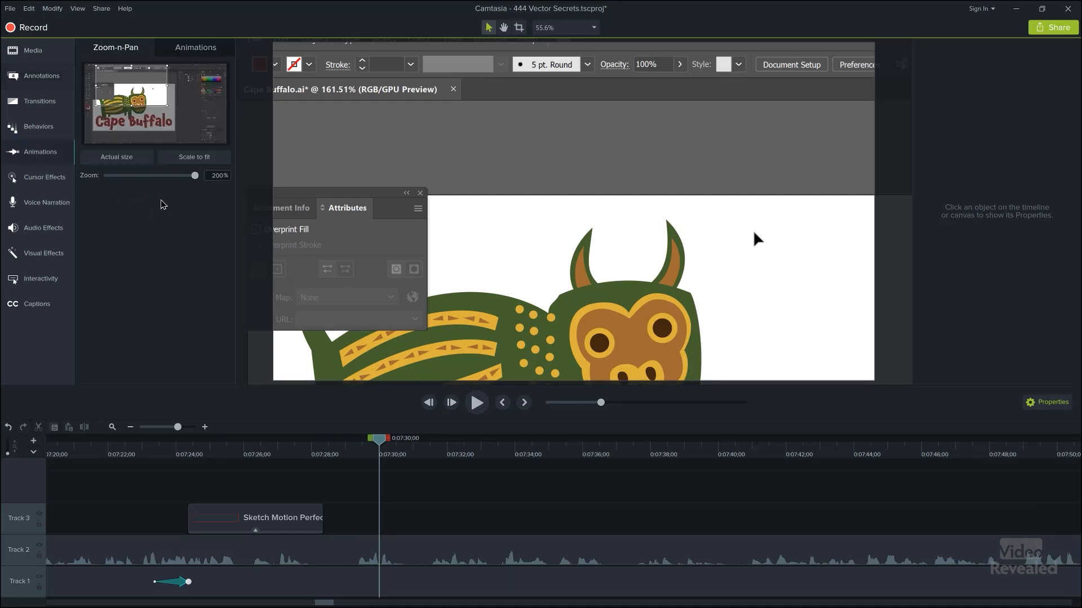
click(206, 157)
drag(329, 453, 336, 483)
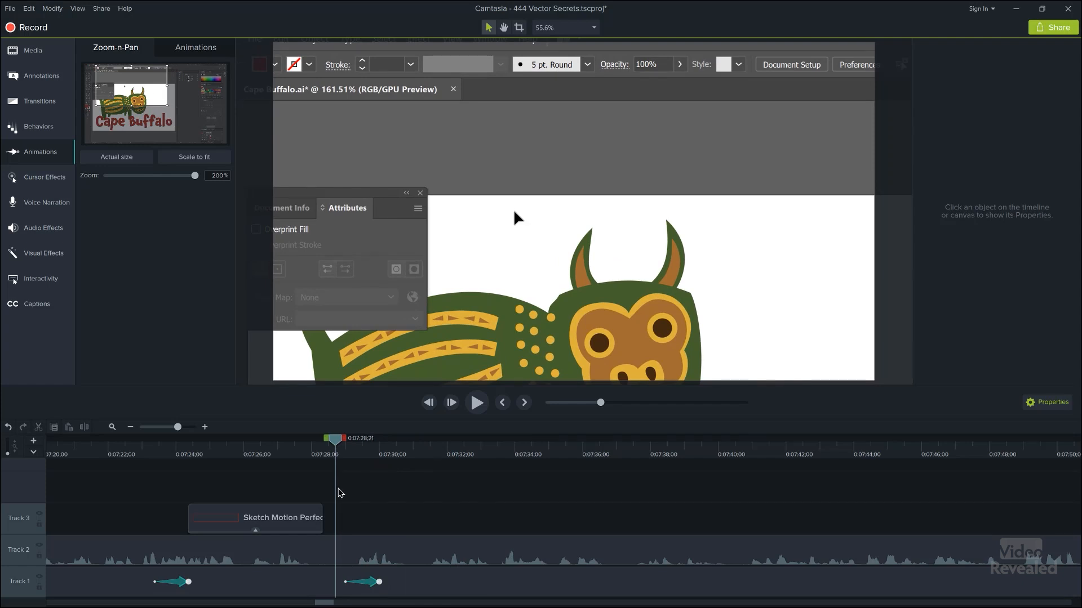
- Replace the zoom-out animation with a 300% zoom panned onto the buffalo's body
click(375, 586)
key(Delete)
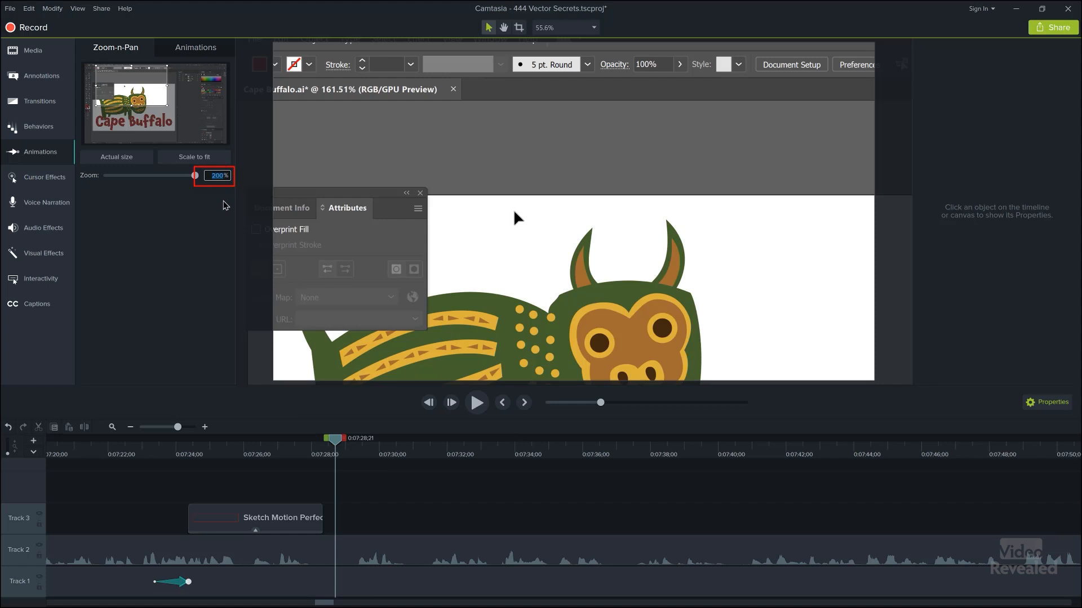
text(300)
key(Return)
drag(122, 86, 107, 98)
- Preview the 300% zoom, then save the project and bring up the Share menu
key(space)
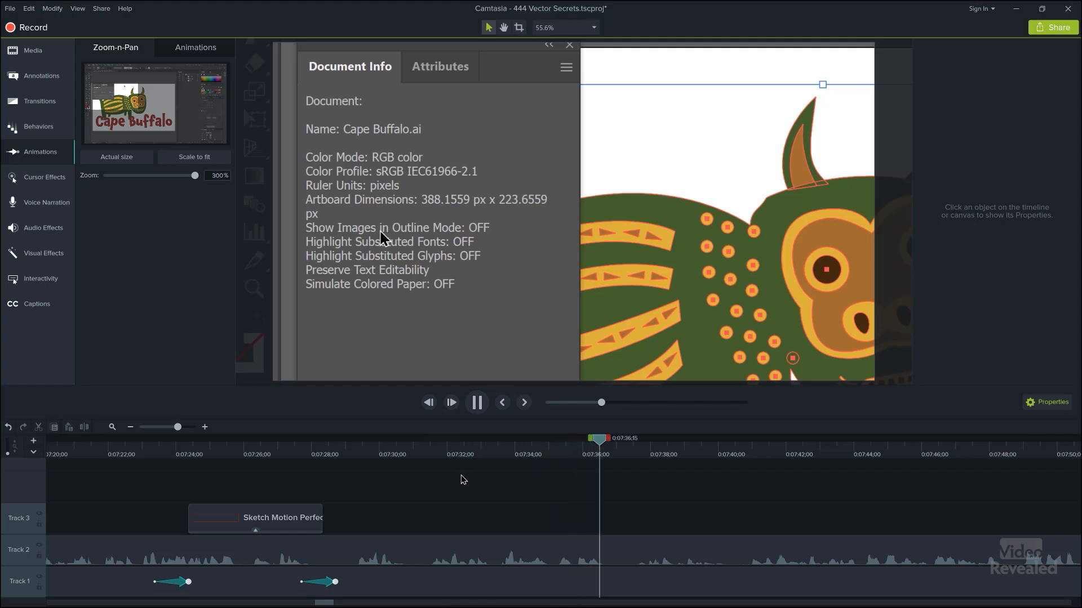
key(space)
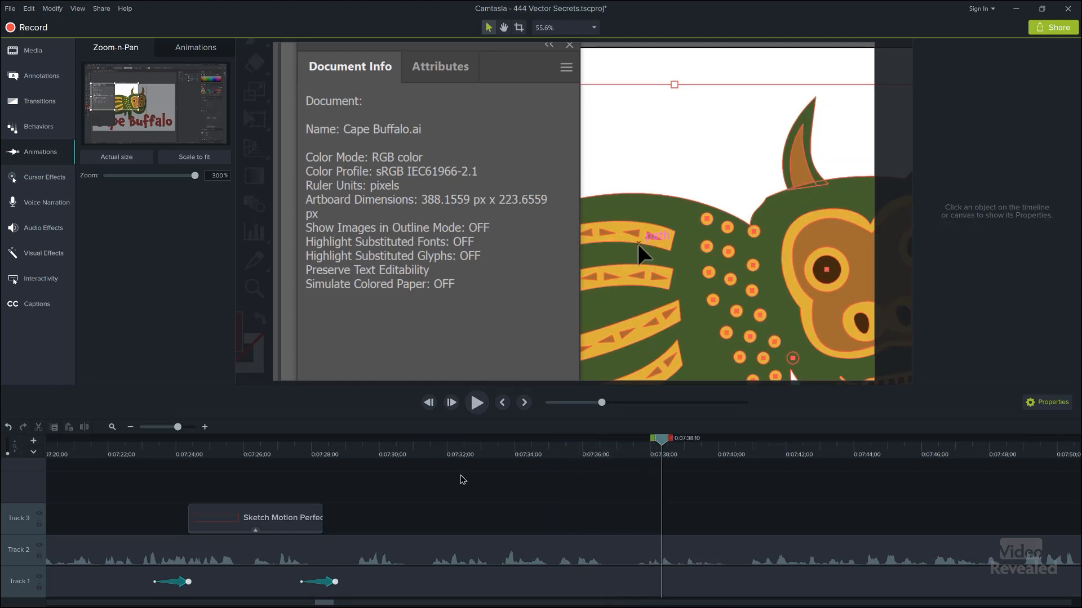
key(ctrl+s)
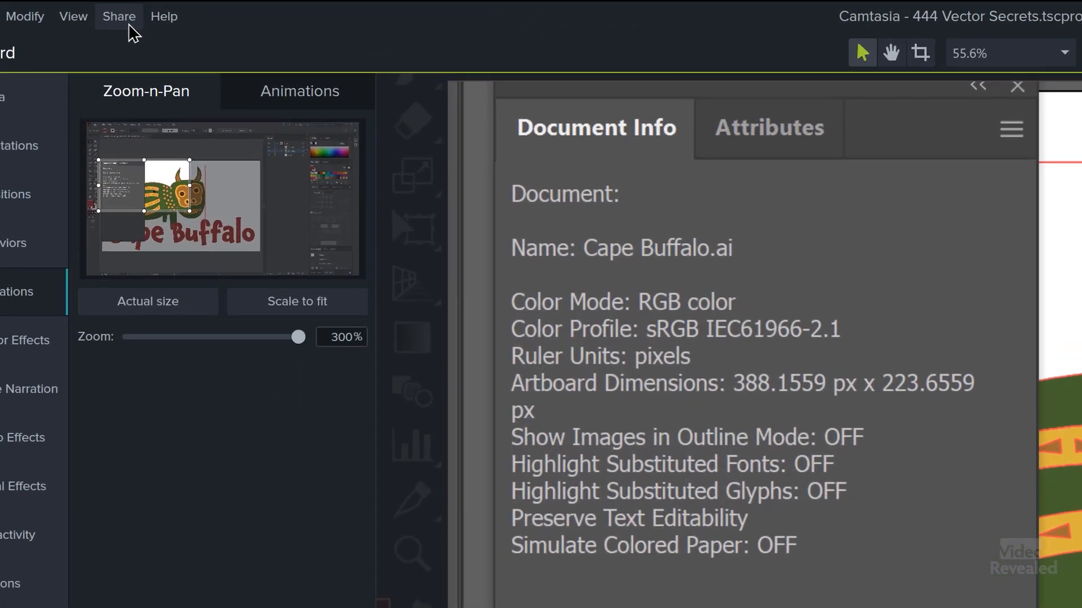
click(106, 12)
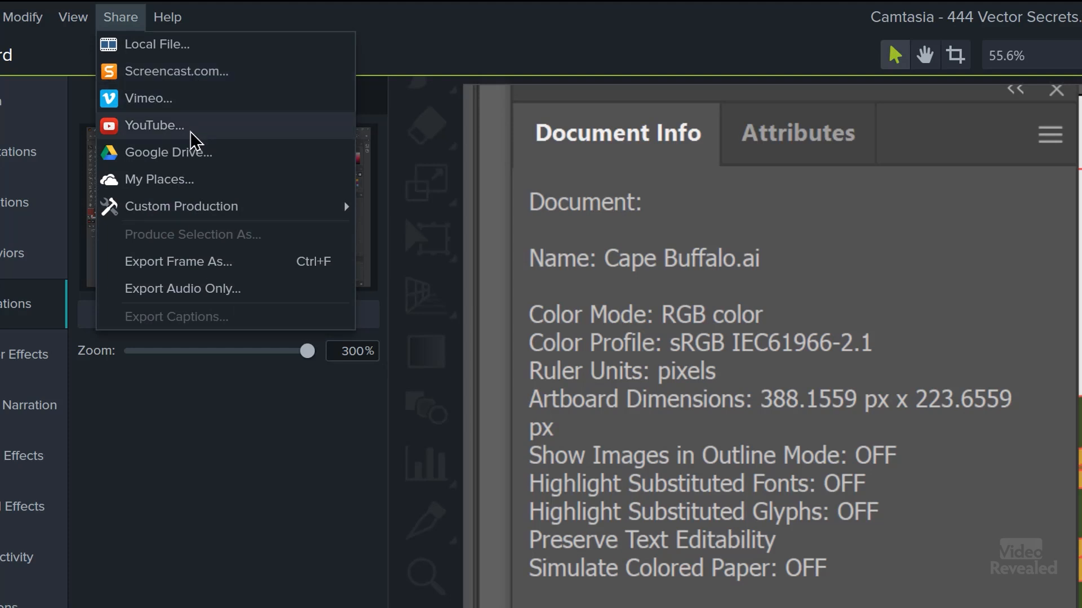
- Render a local file '444 Vector Secrets' with the MP4 only (up to 1080p) preset, without sub-folders
click(165, 49)
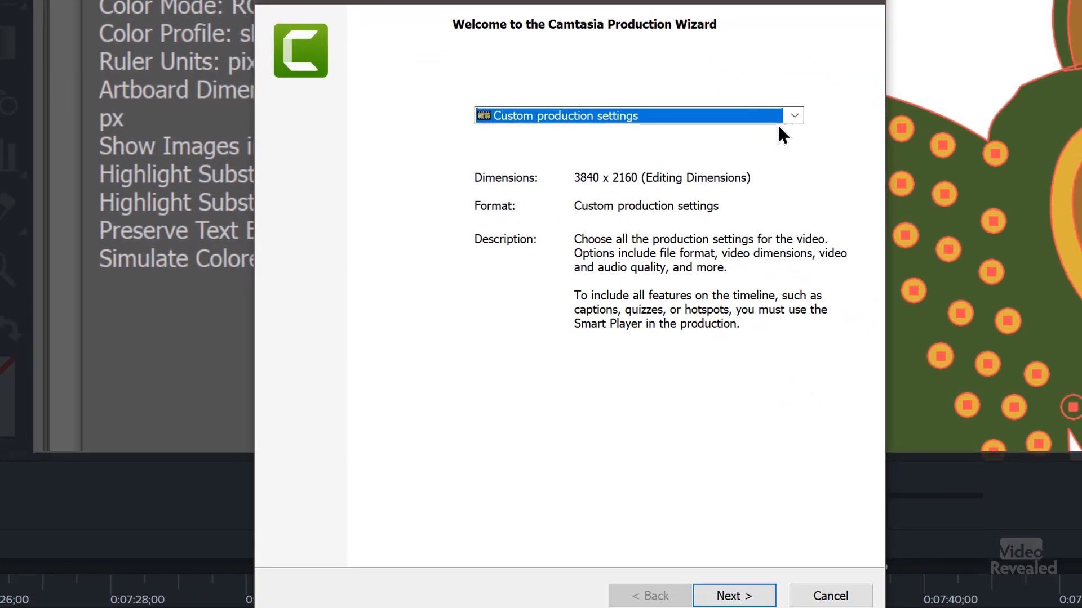
click(795, 117)
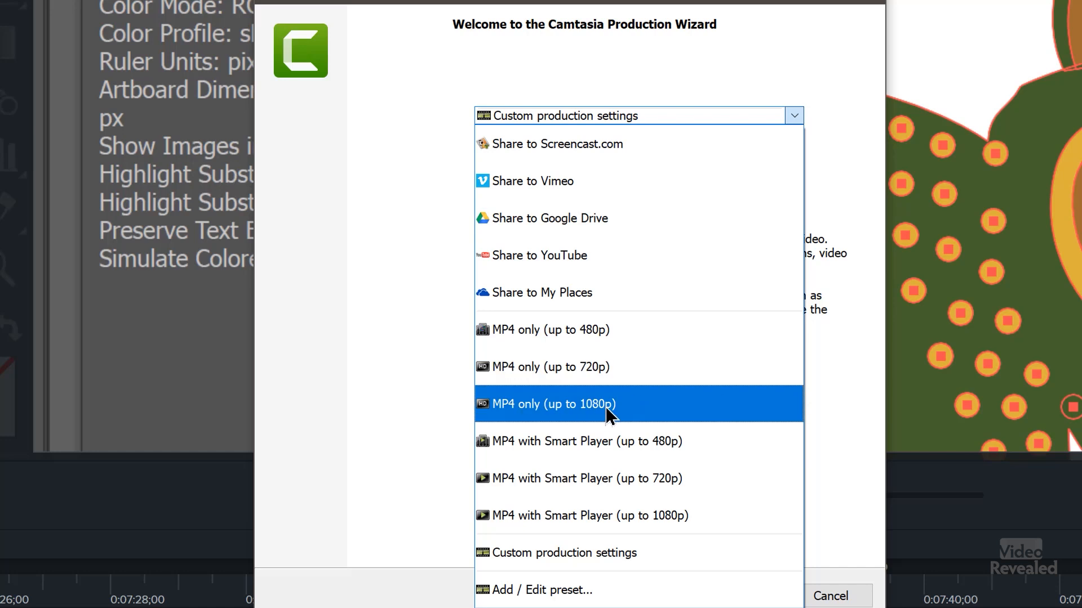
click(633, 407)
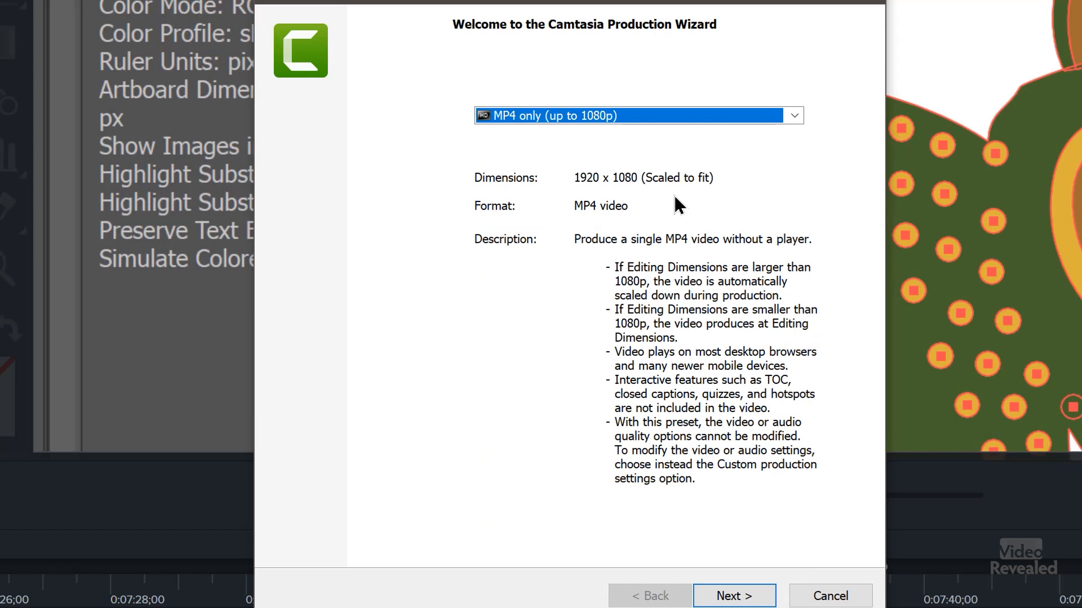
click(755, 596)
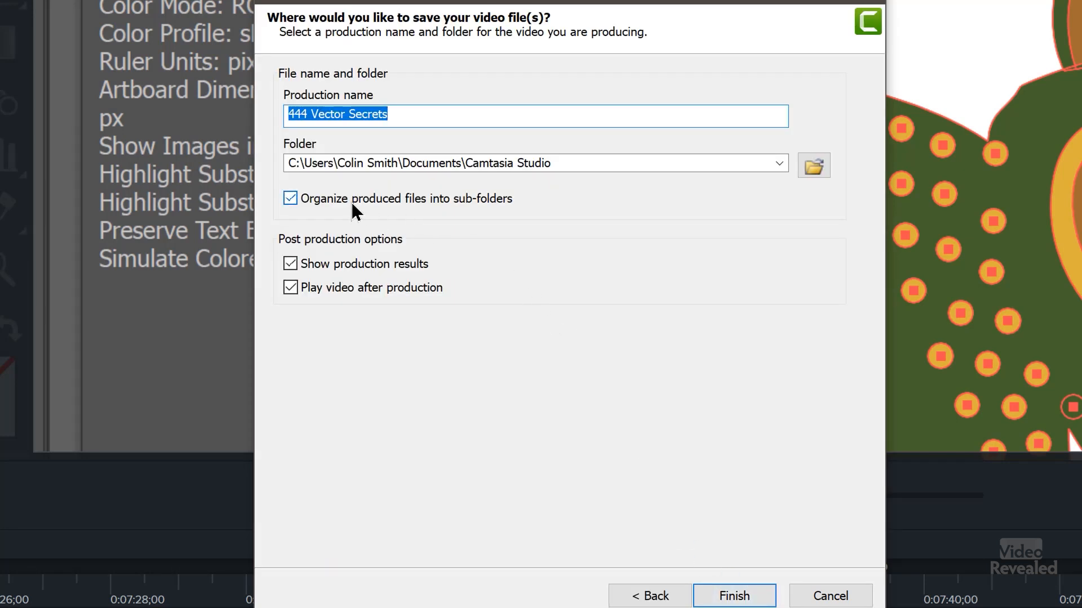
click(374, 201)
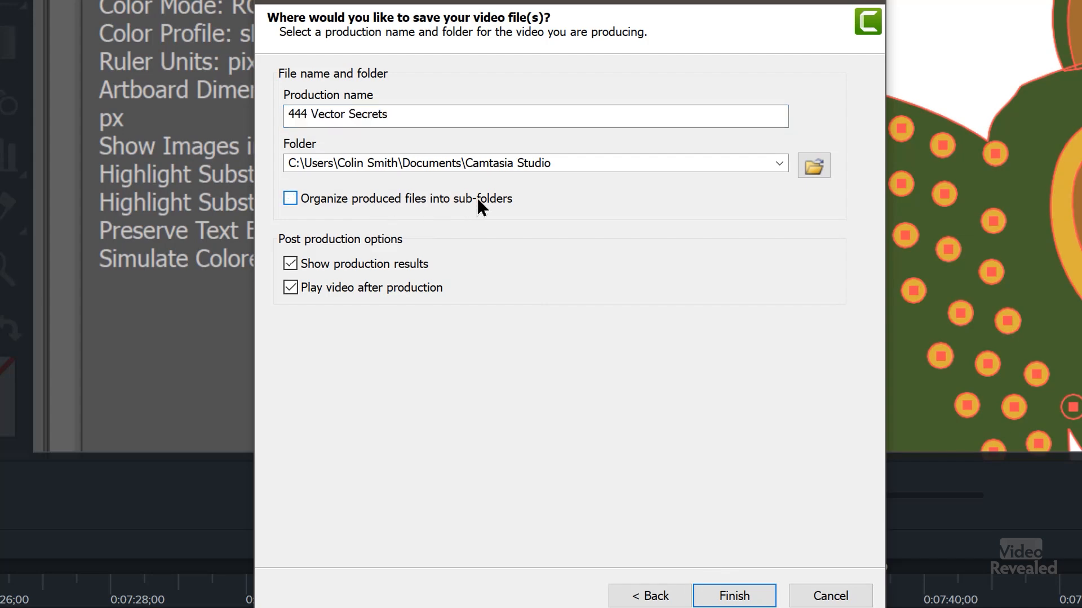
click(813, 166)
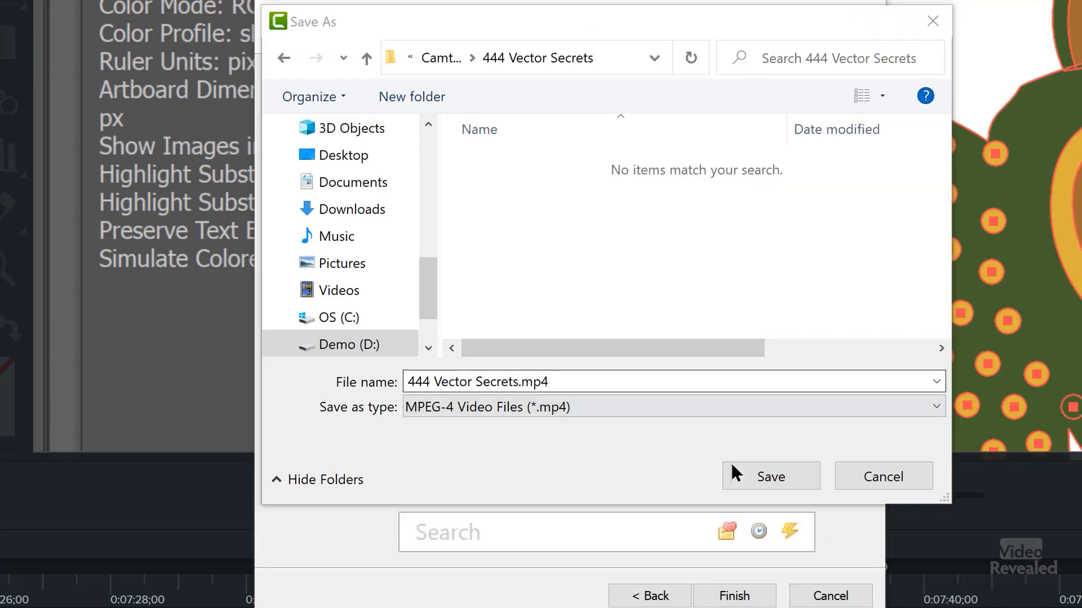
click(781, 479)
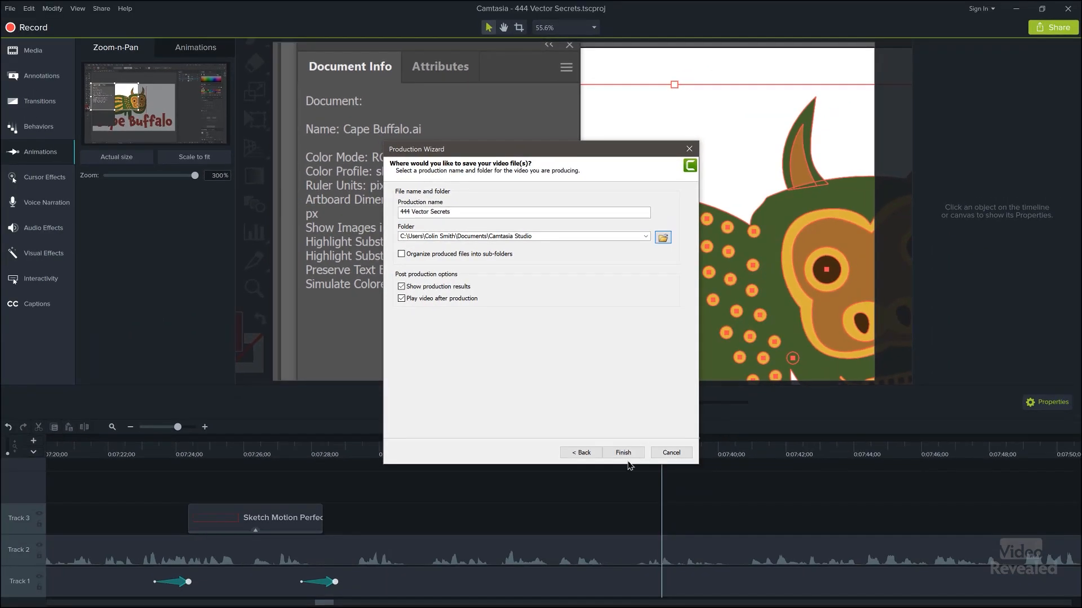
click(631, 454)
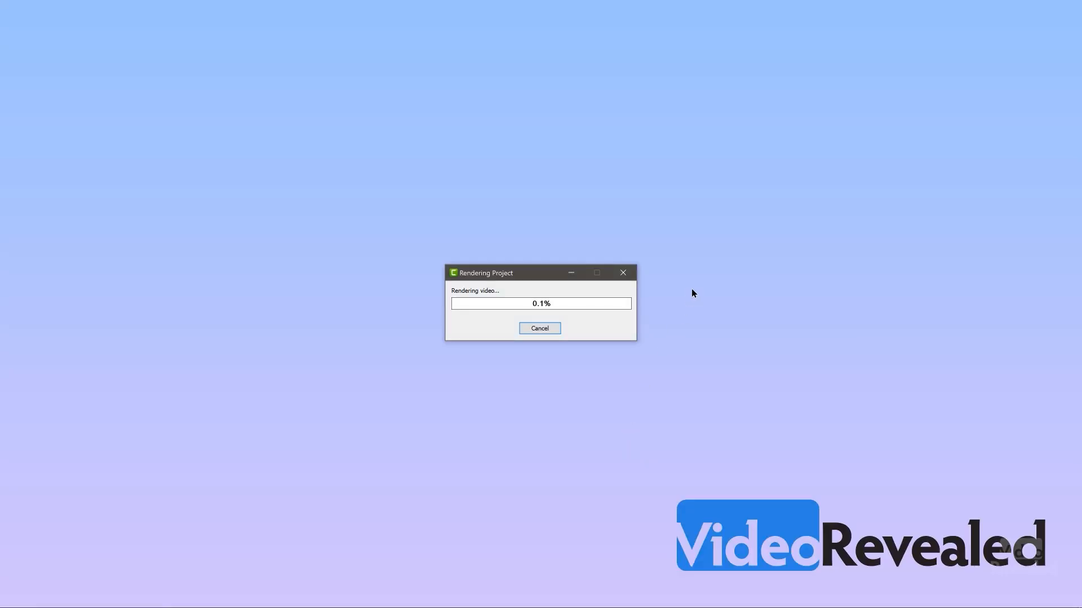